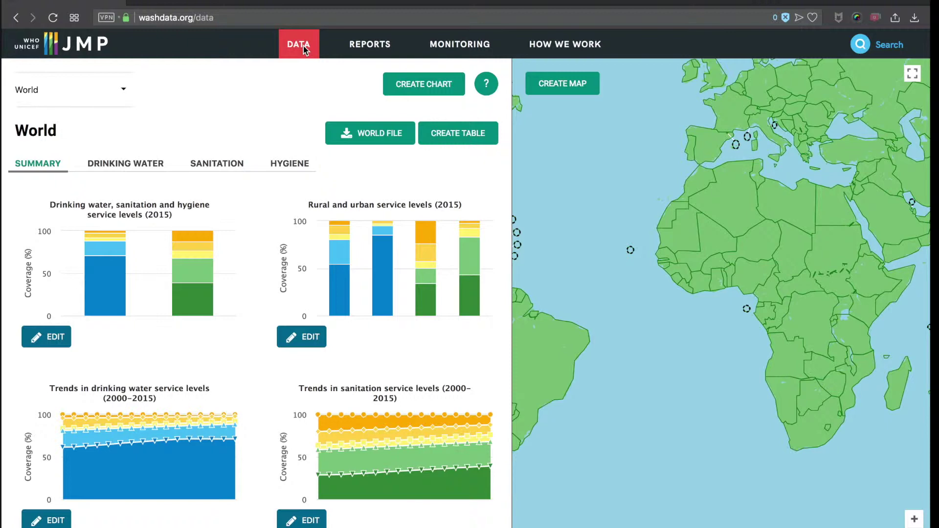
Step: Create a new ladder chart for the country Sudan, showing only basic services
left_click(413, 85)
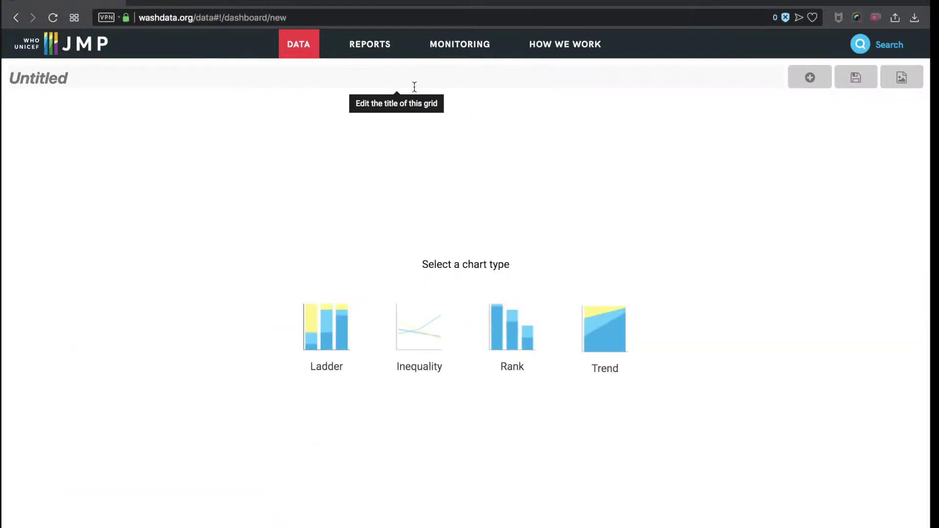
left_click(334, 340)
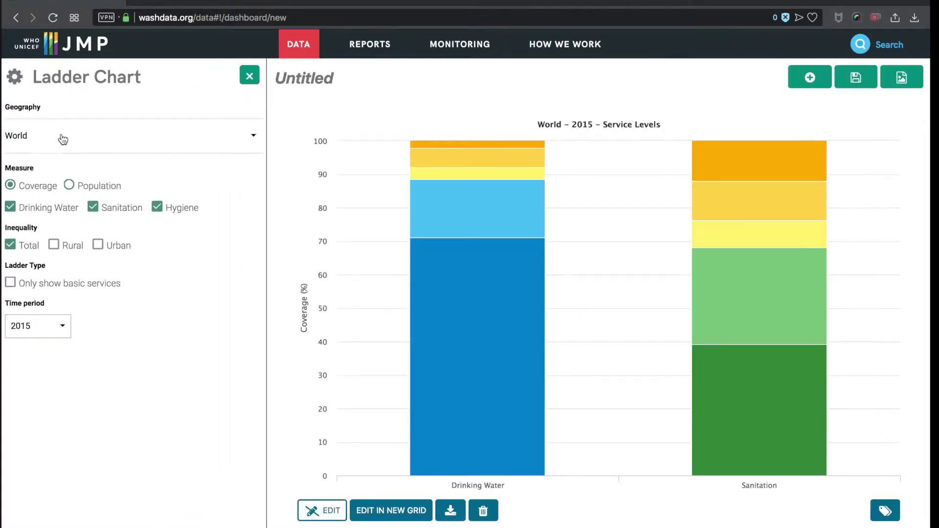
left_click(62, 140)
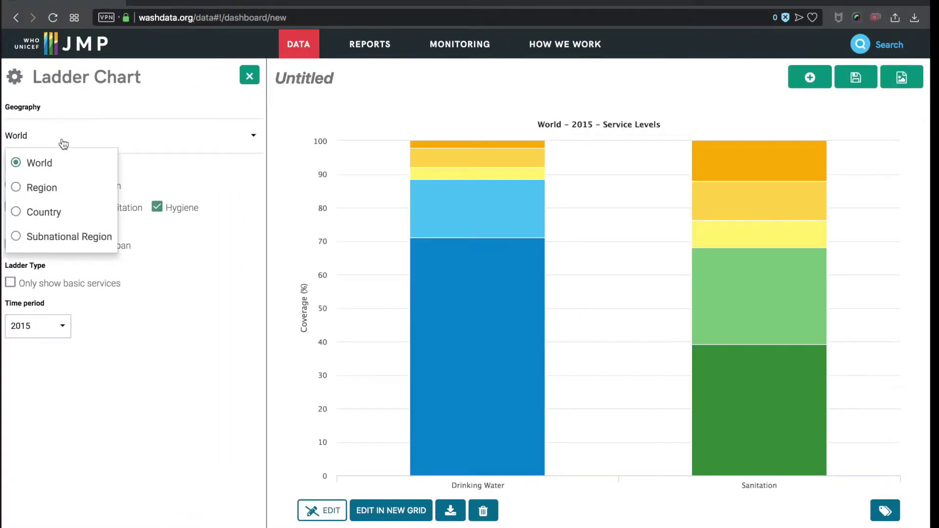
left_click(52, 213)
left_click(164, 144)
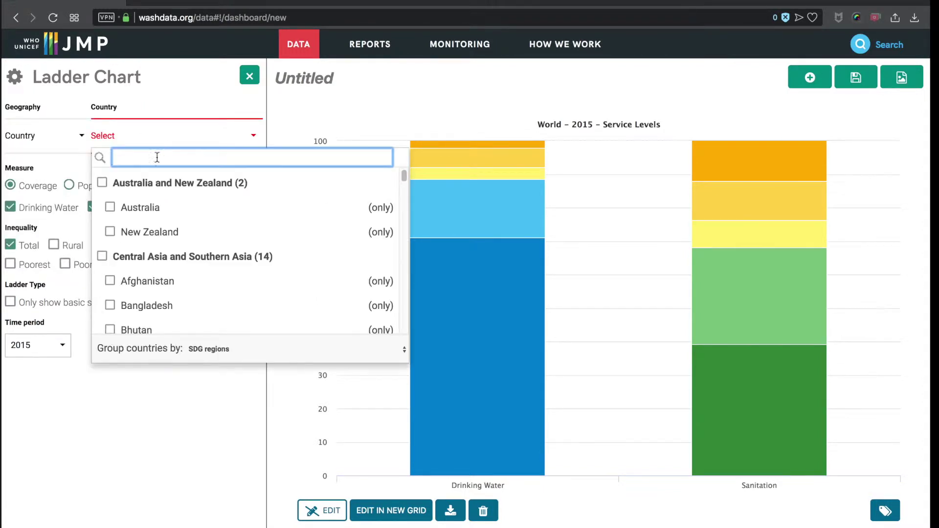
type("sudan")
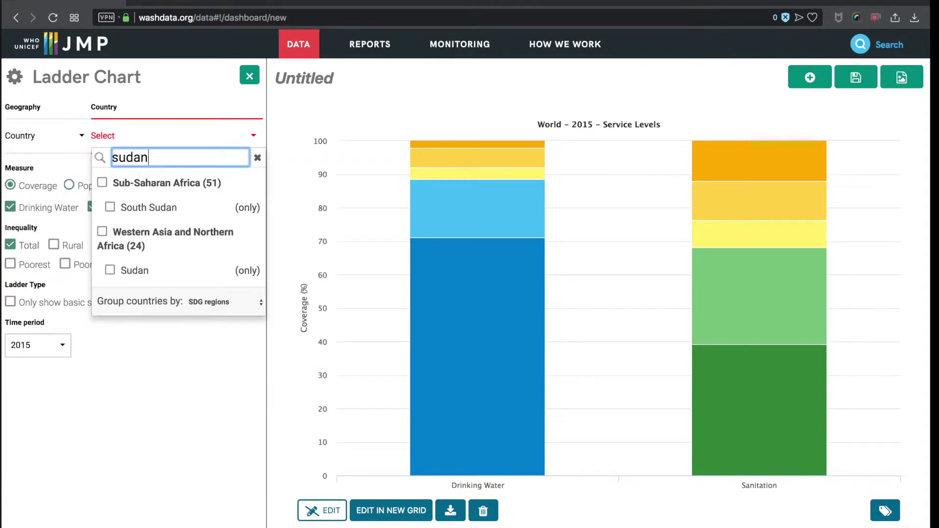
left_click(147, 272)
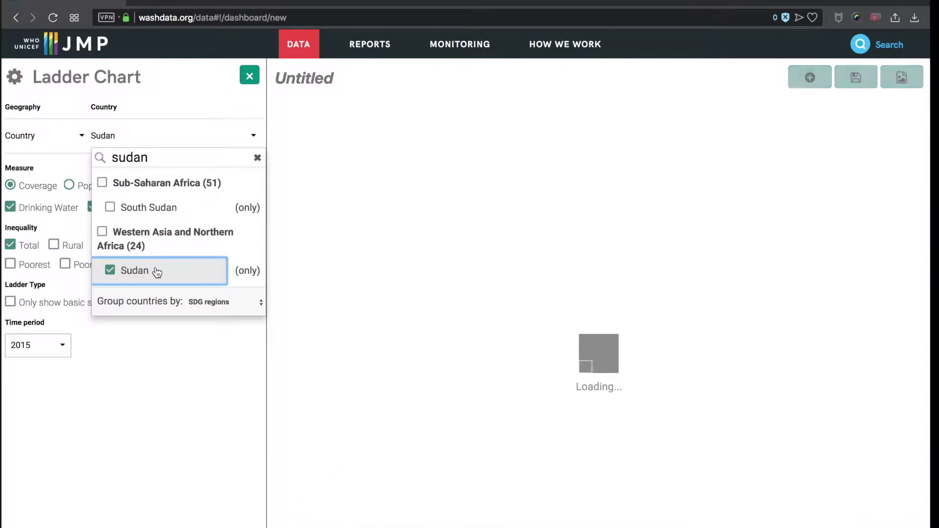
left_click(157, 408)
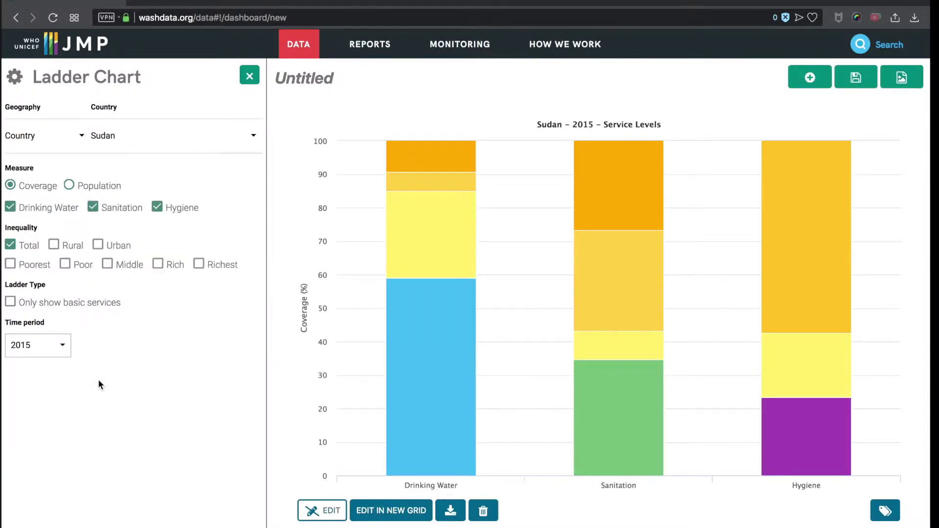
left_click(14, 301)
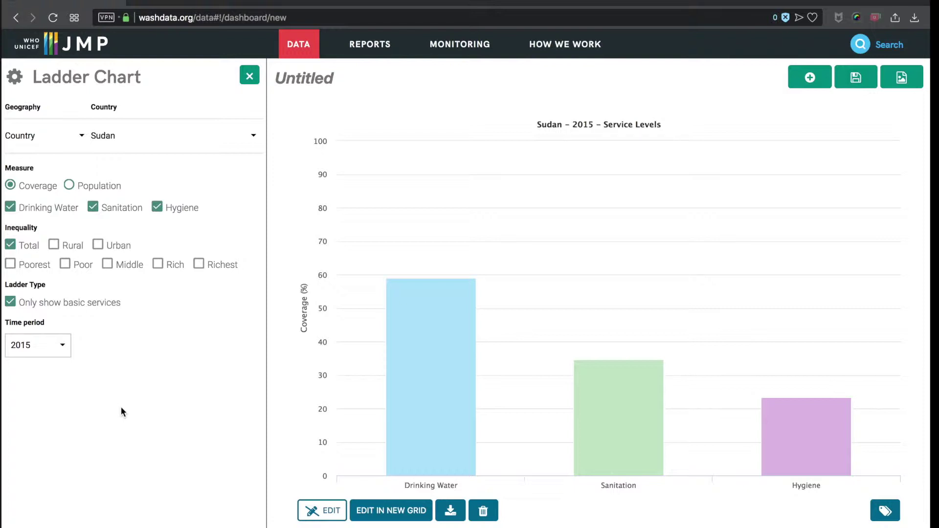
Step: Add a second ladder chart to the grid for the SDG region Western Asia and Northern Africa, showing only basic services
left_click(804, 80)
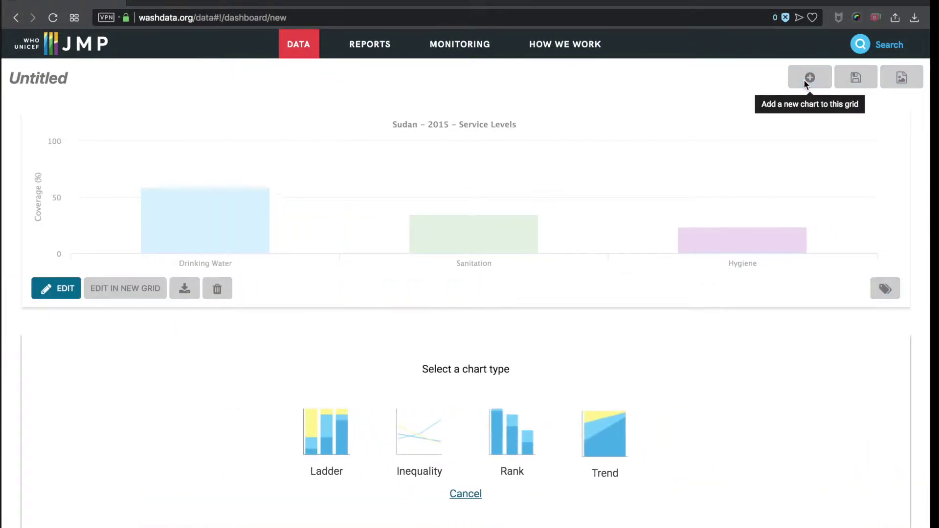
left_click(327, 439)
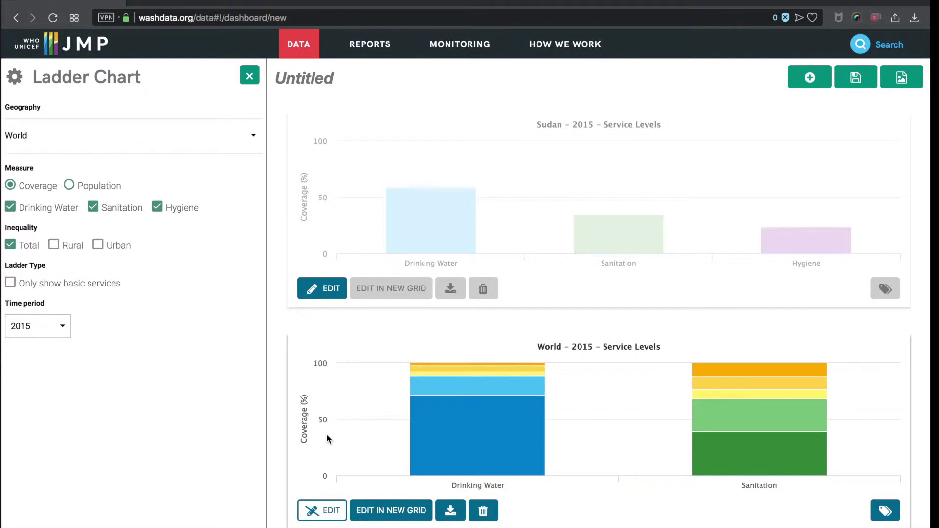
left_click(50, 141)
left_click(50, 184)
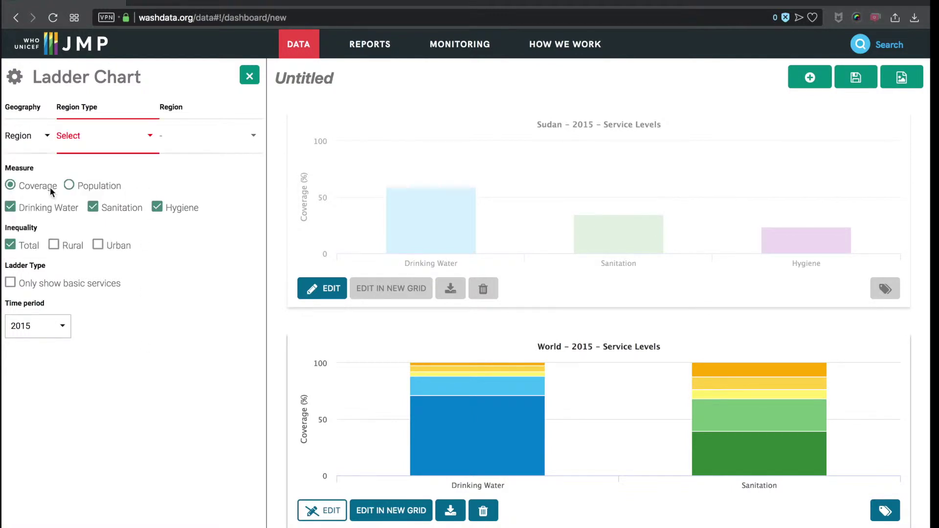
left_click(122, 141)
left_click(106, 184)
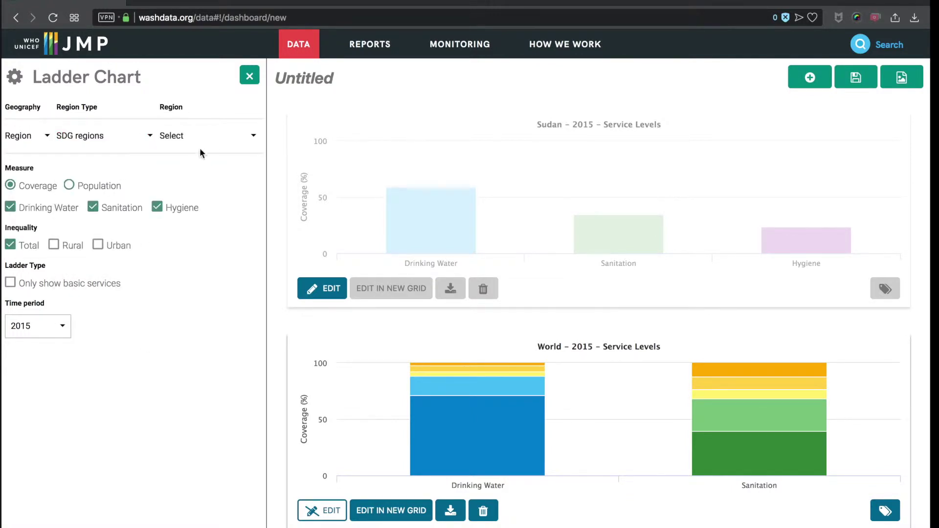
left_click(199, 142)
scroll(200, 244, "down", 1)
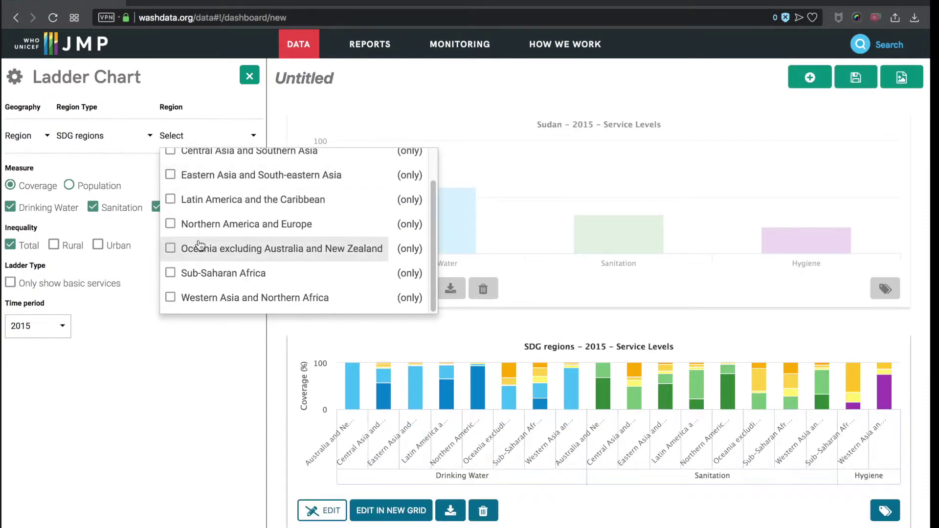
left_click(214, 298)
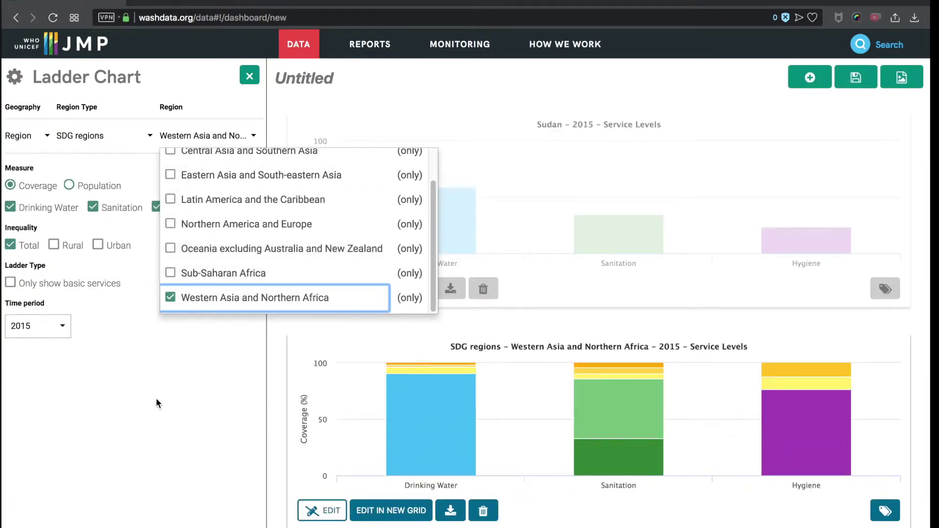
left_click(158, 377)
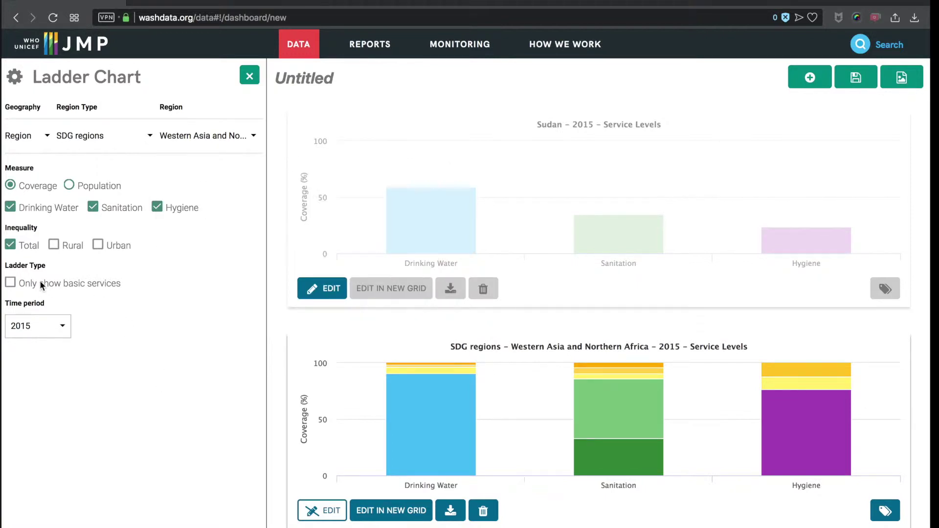
left_click(11, 283)
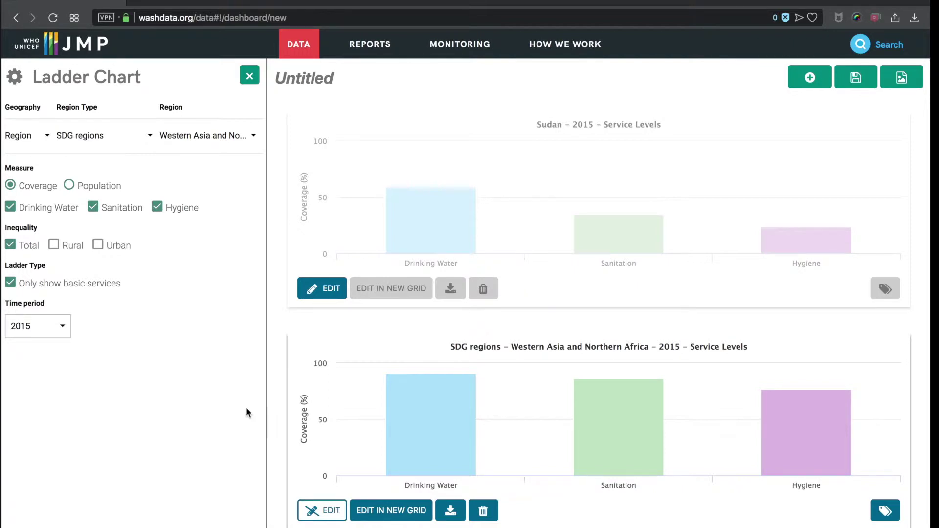
left_click(325, 511)
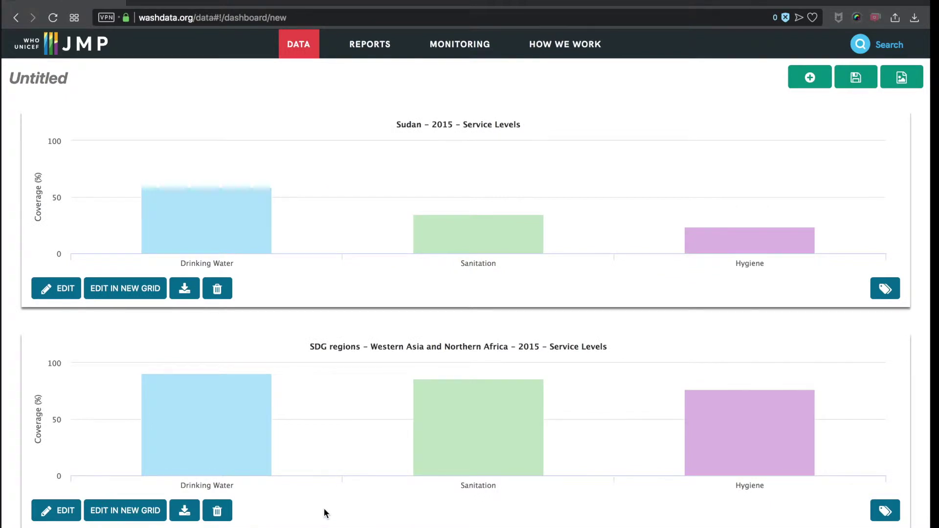
Step: Turn on the data labels for both the regional chart and the Sudan chart
left_click(887, 511)
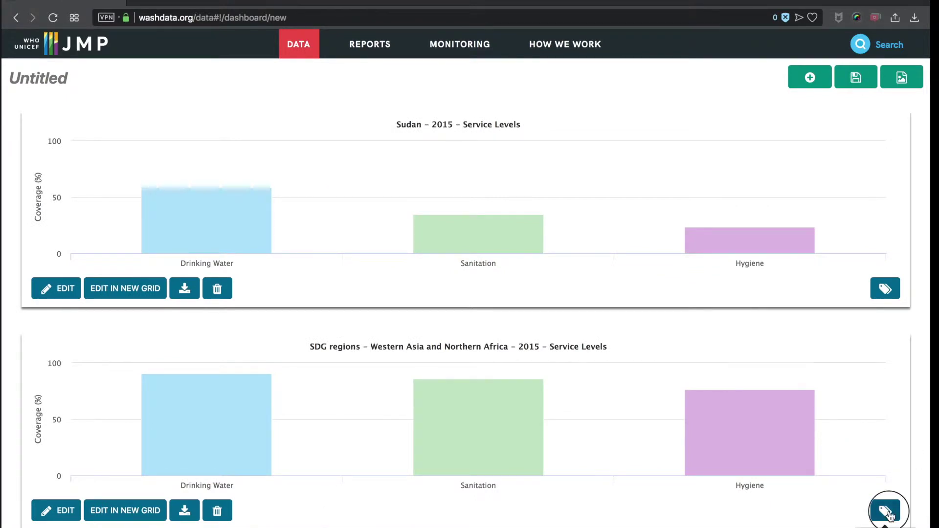
left_click(886, 288)
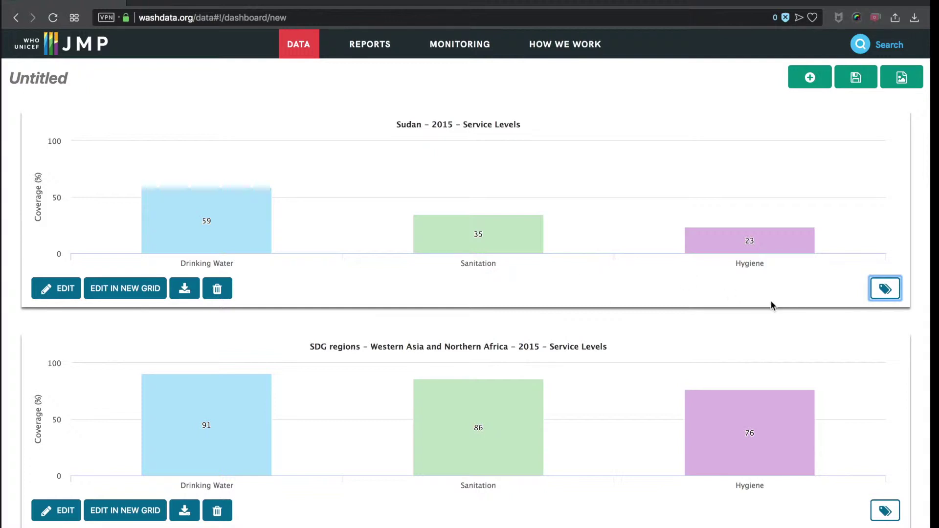
Step: Restrict the Sudan chart and the regional chart to Drinking Water by removing Sanitation and Hygiene from both
left_click(63, 290)
left_click(93, 206)
left_click(155, 207)
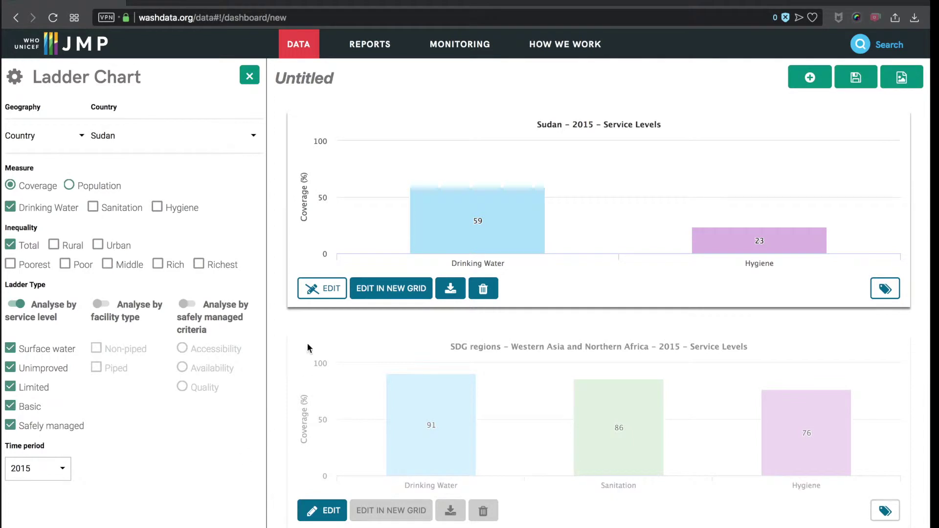
left_click(324, 511)
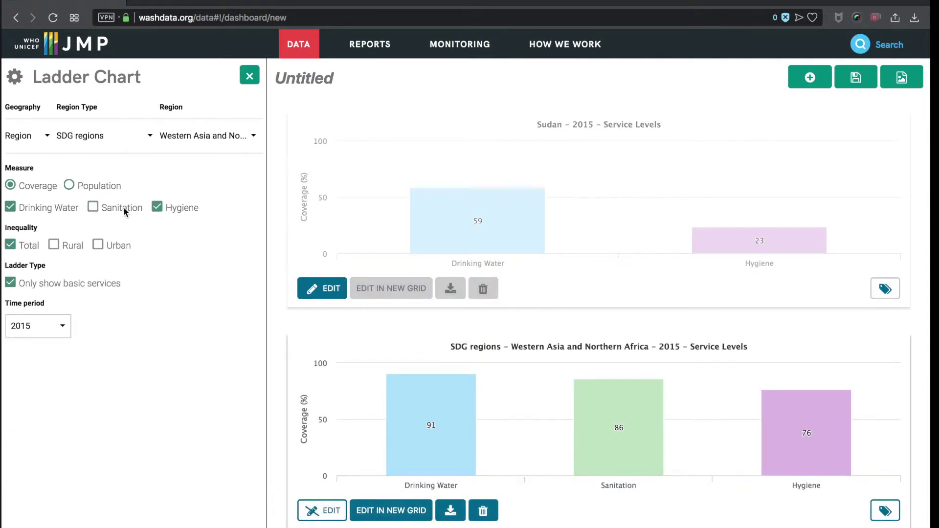
left_click(159, 205)
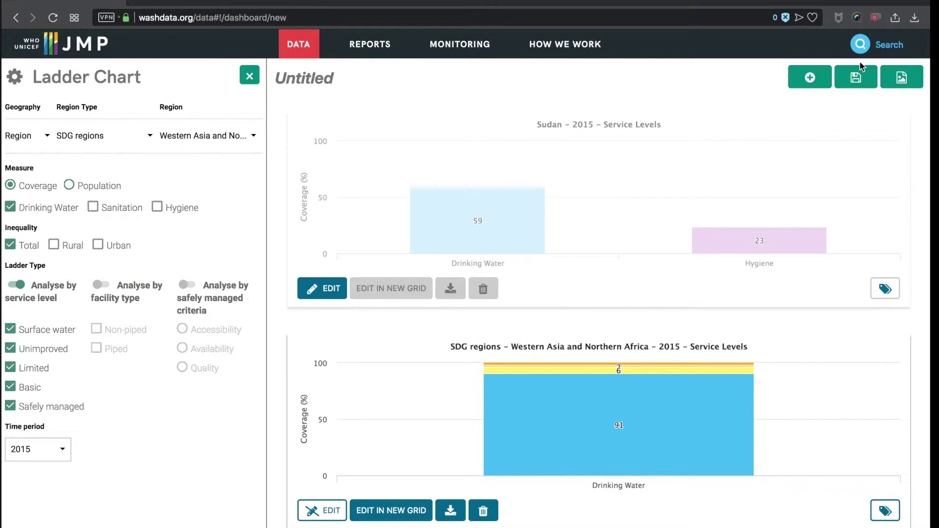
Step: Add a trend chart to the grid for the country Sudan with Drinking Water as the measure
left_click(810, 77)
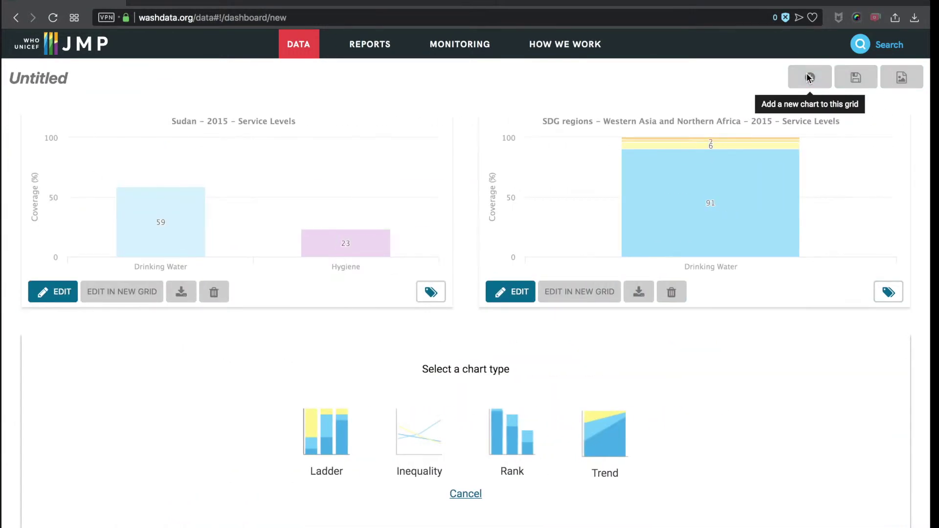
left_click(606, 440)
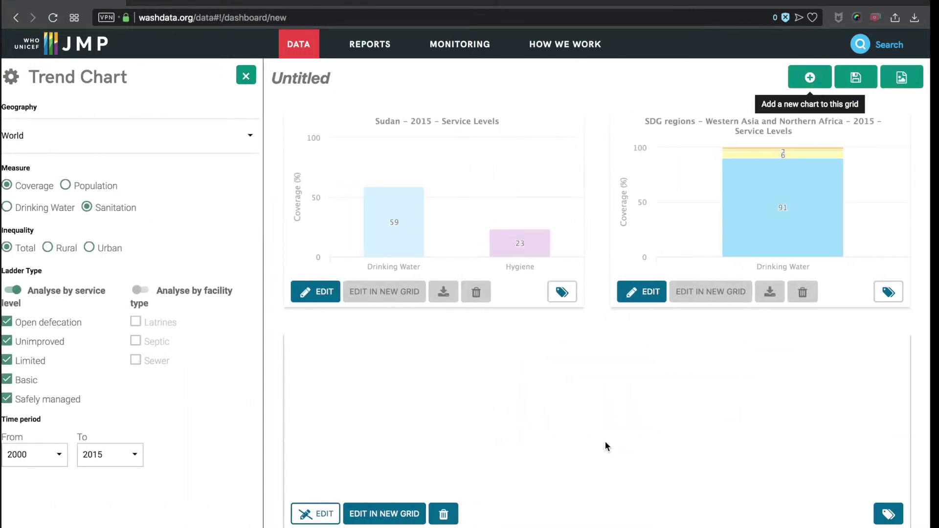
left_click(25, 142)
left_click(69, 211)
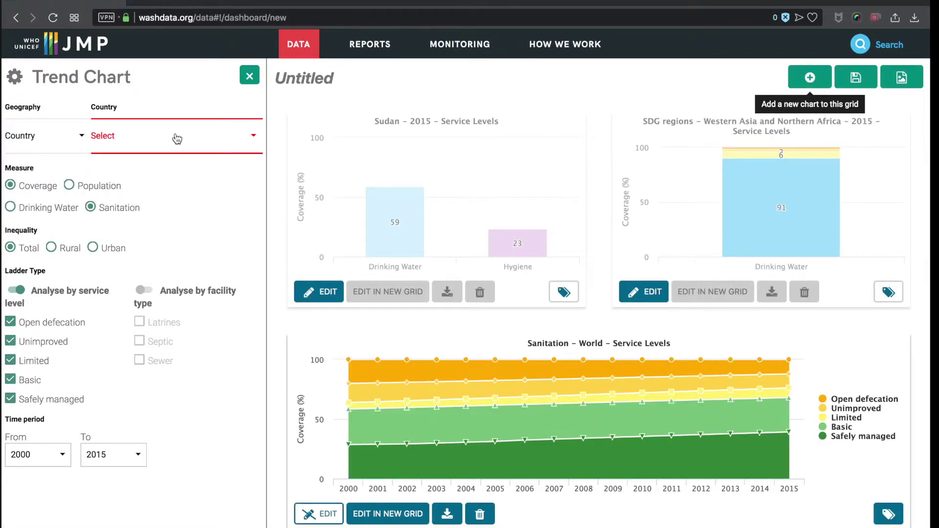
left_click(177, 140)
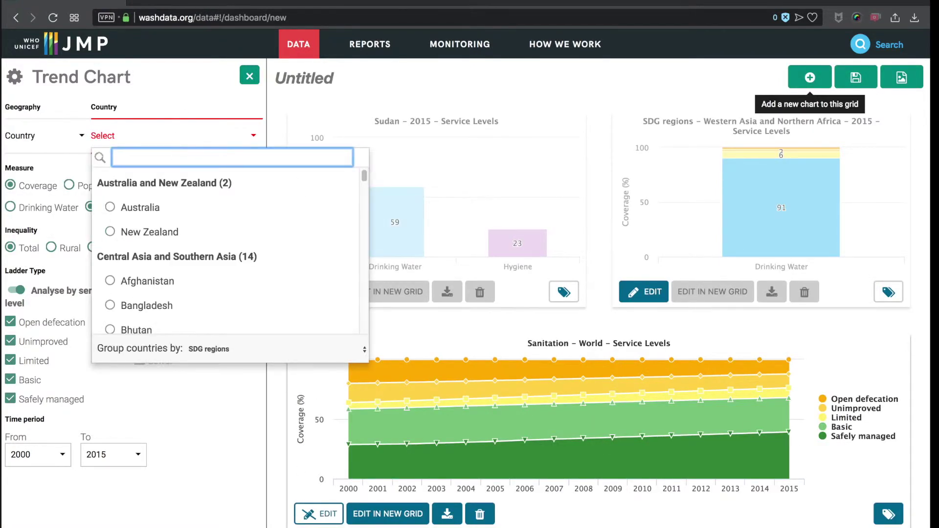
type("sudan")
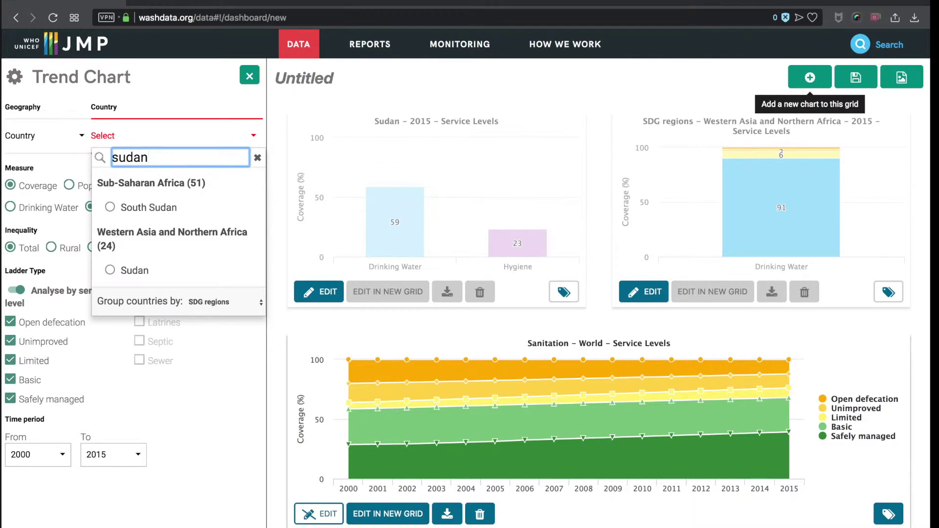
left_click(129, 277)
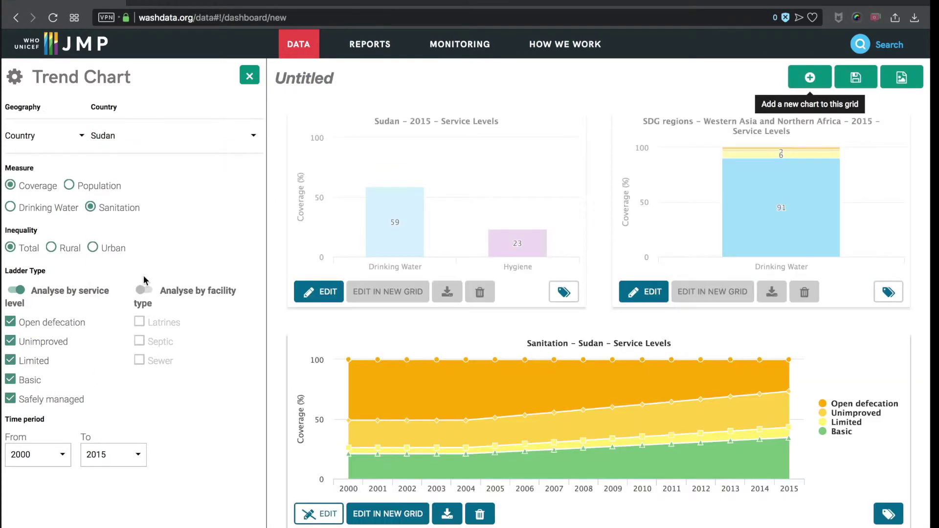
left_click(14, 207)
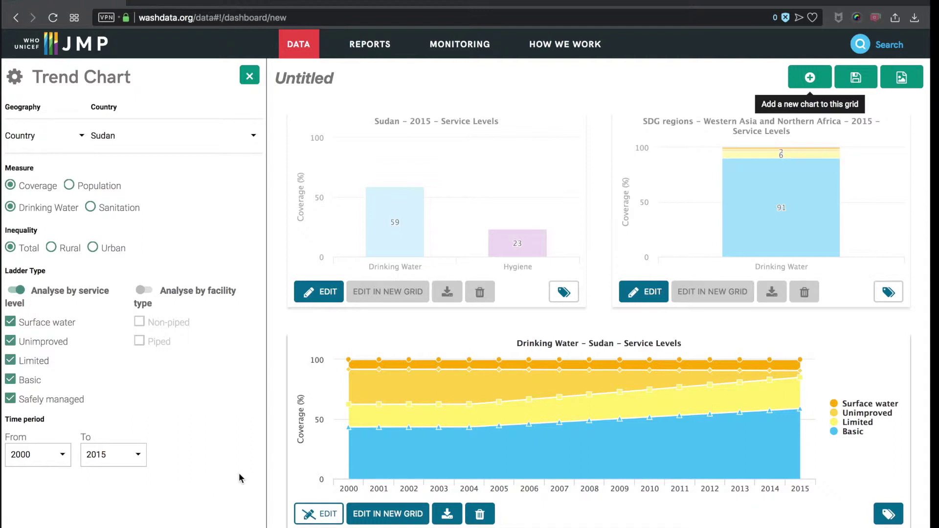
left_click_drag(32, 76, 147, 74)
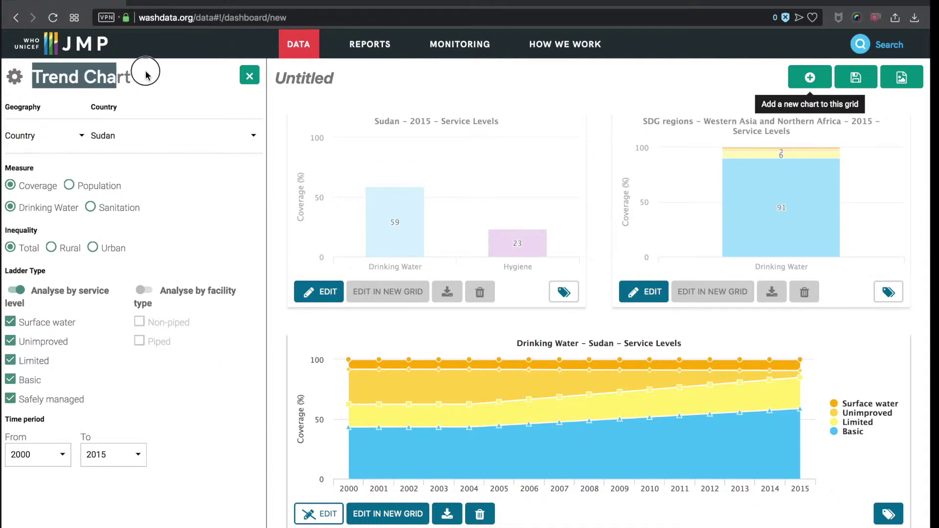
left_click(157, 98)
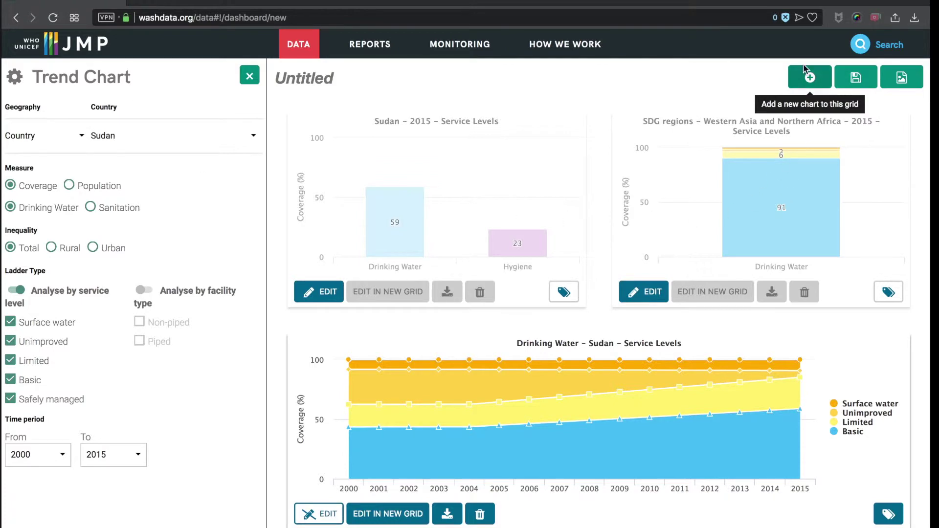
Step: Add a rank chart of countries in the SDG region Western Asia and Northern Africa, limited to the bottom 10
left_click(810, 77)
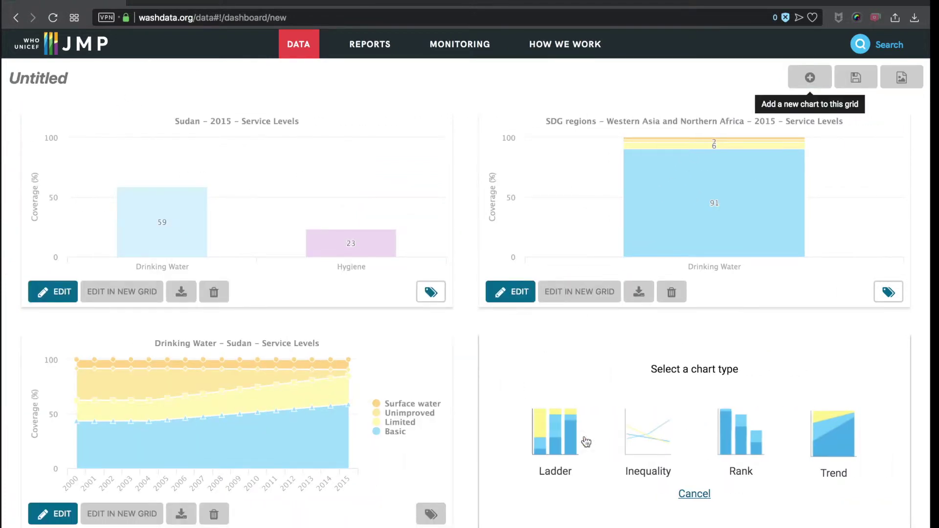
left_click(732, 435)
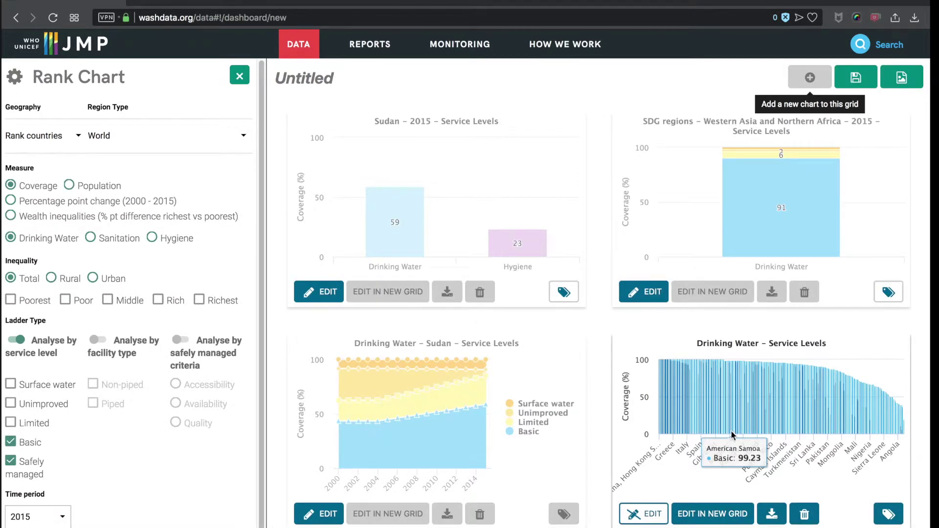
left_click(108, 141)
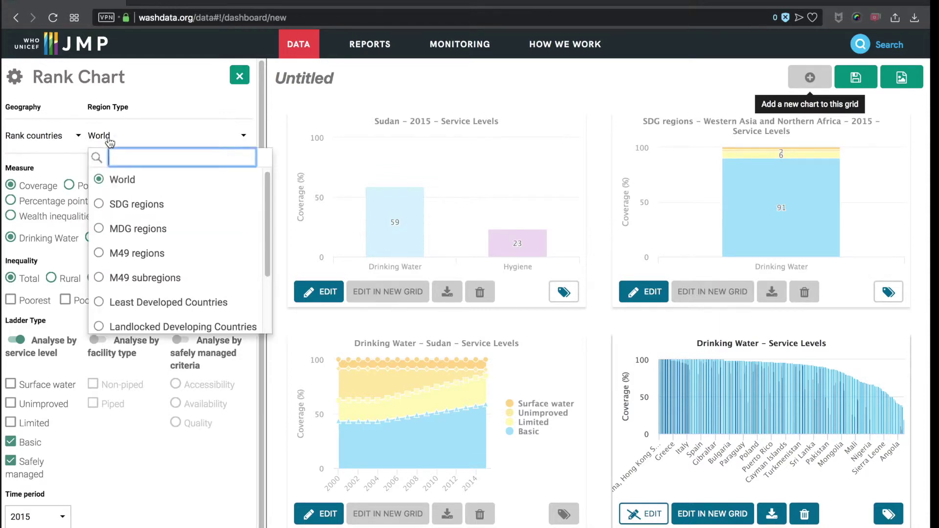
left_click(141, 206)
left_click(182, 141)
scroll(223, 226, "down", 1)
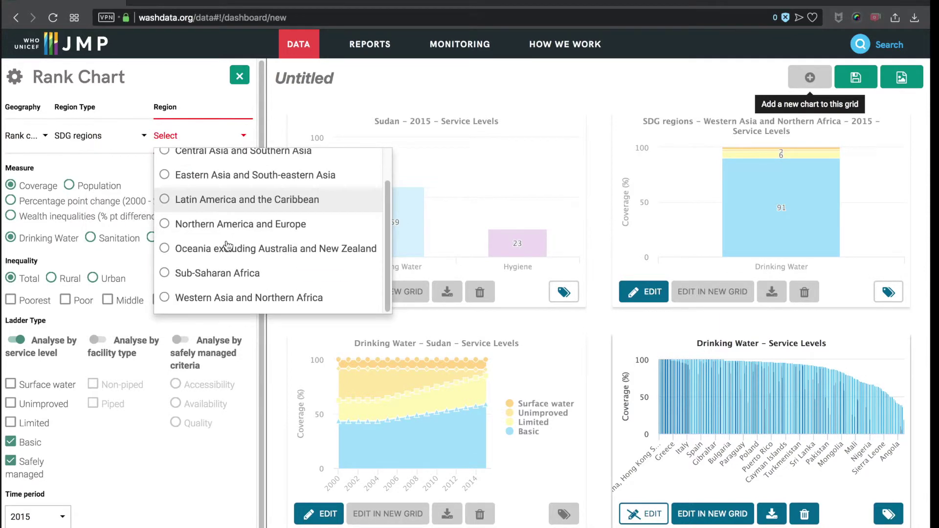
left_click(242, 299)
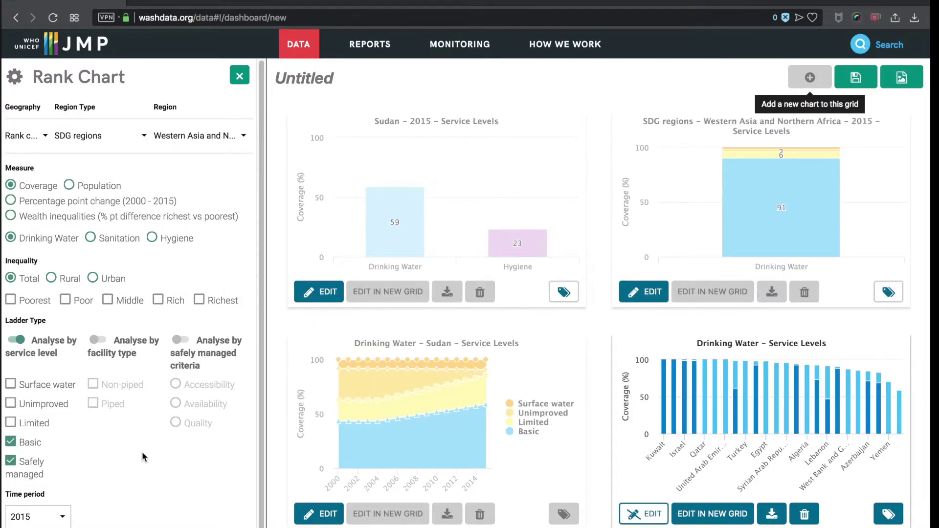
scroll(241, 302, "down", 1)
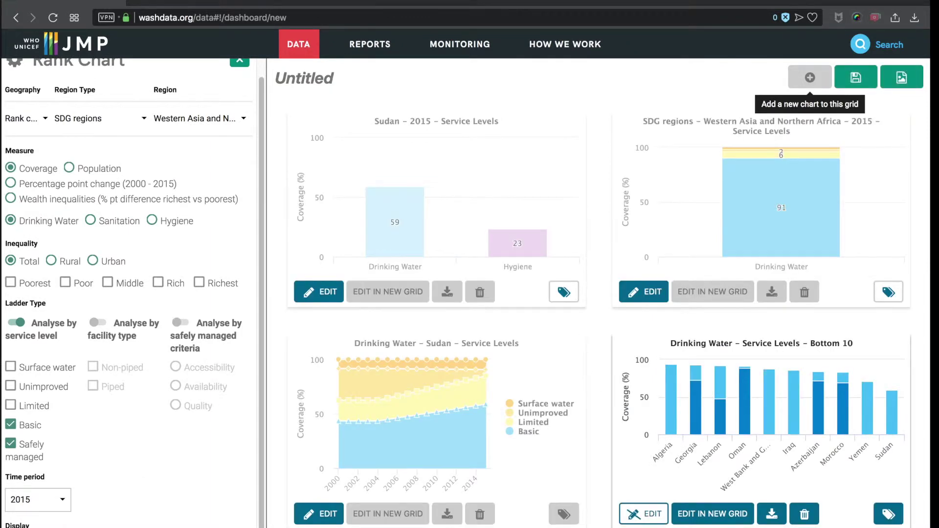
left_click(643, 516)
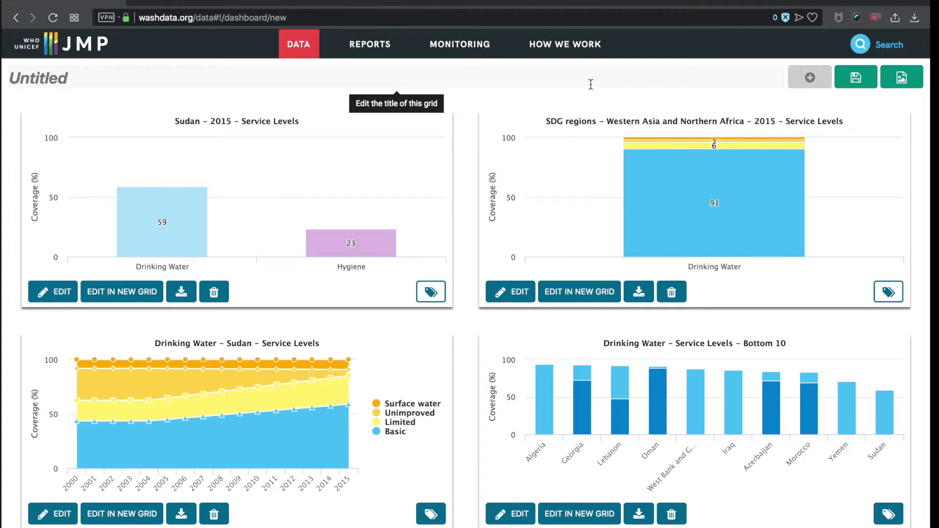
Step: Replace the Western Asia and Northern Africa ladder chart with an inequality chart comparing Sudan with Afghanistan for basic drinking water
left_click(673, 298)
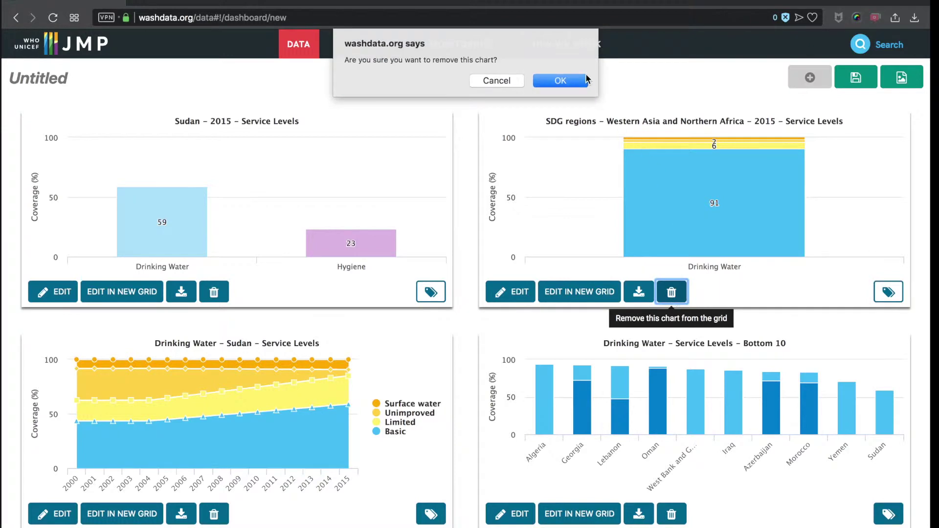
left_click(568, 82)
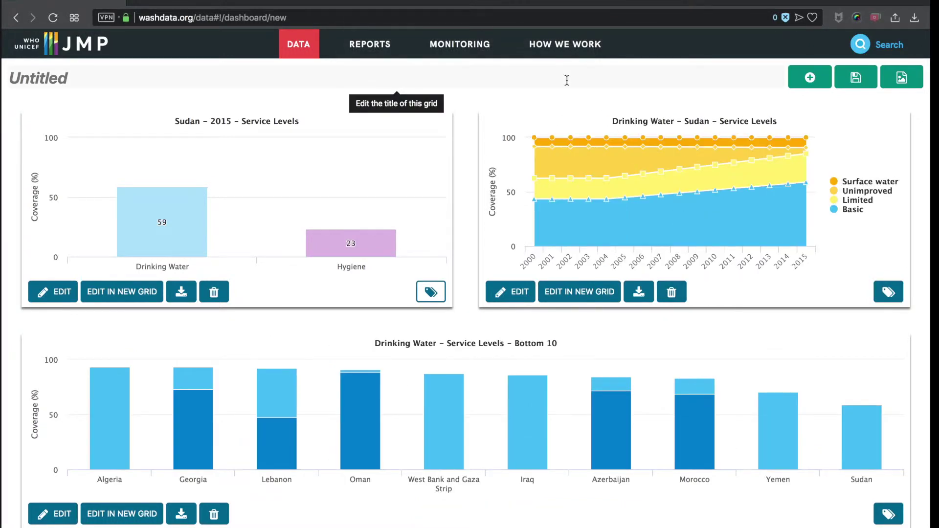
left_click(810, 77)
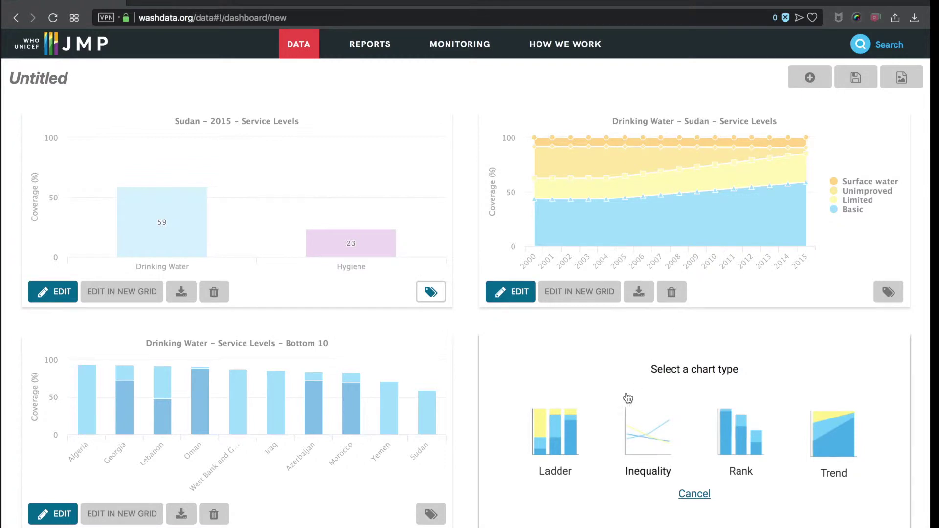
left_click(641, 430)
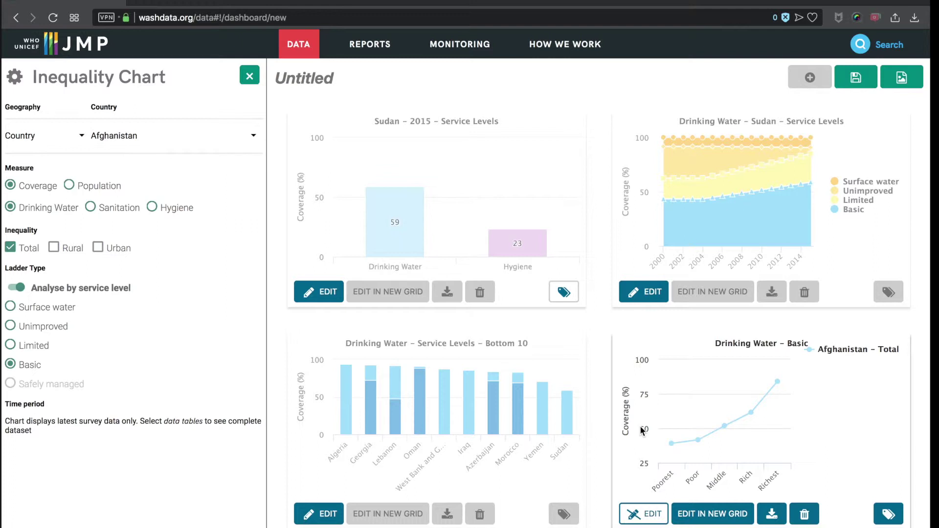
left_click(116, 140)
type("sudan")
left_click(125, 272)
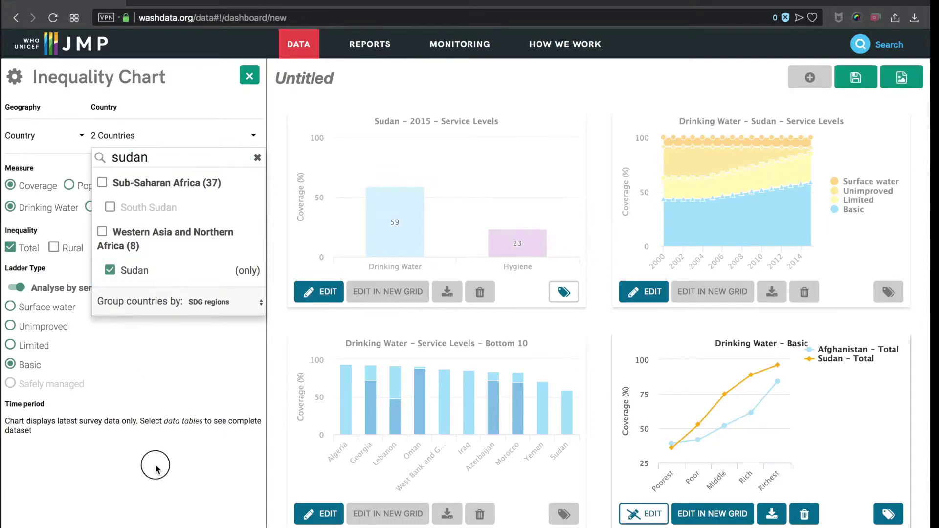
left_click(155, 469)
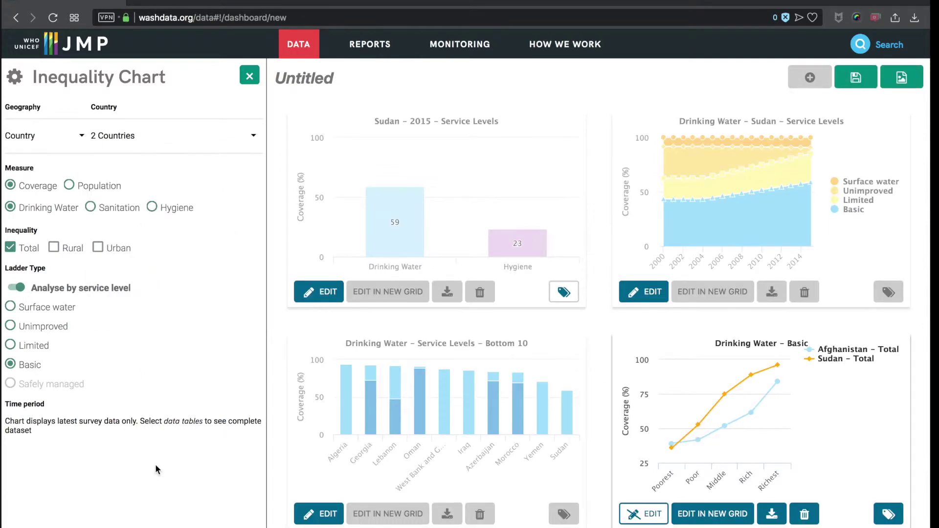
left_click(636, 514)
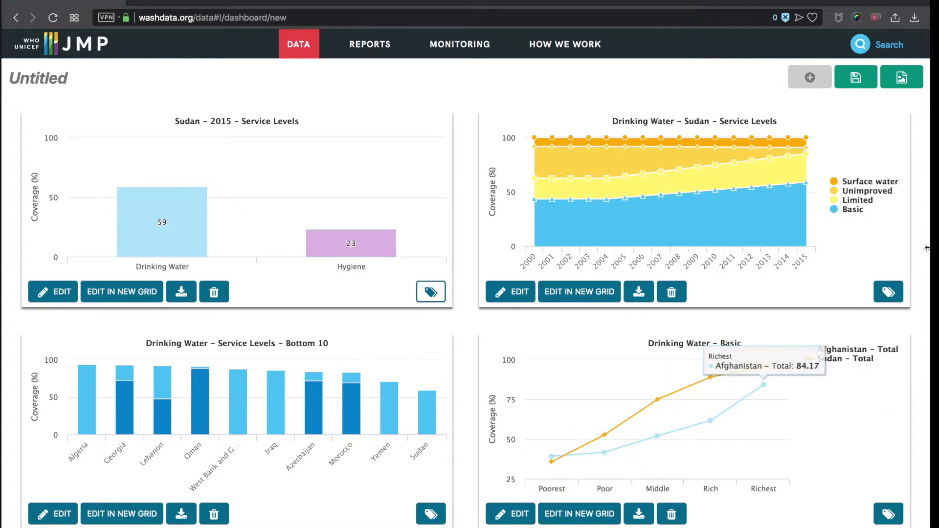
Step: Download all charts on the grid as a single PNG image in Downloads, and view the saved file
left_click(906, 88)
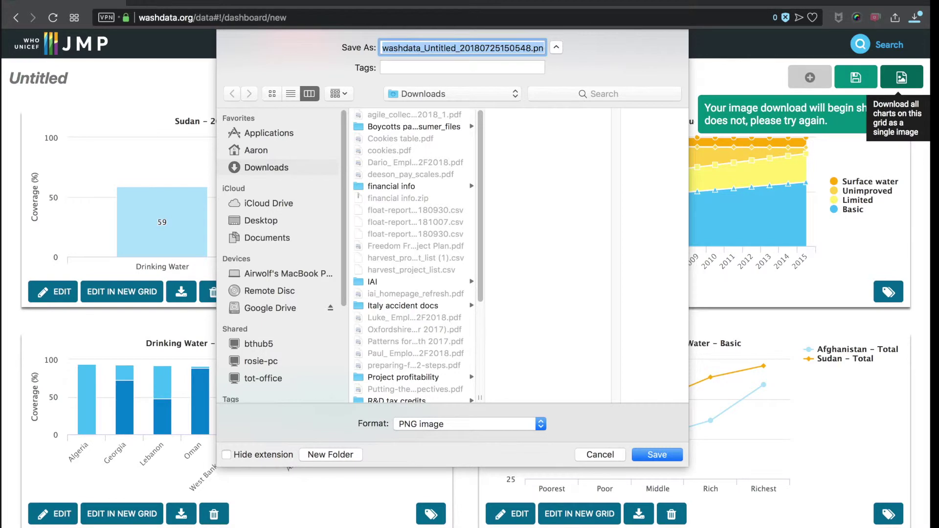
left_click(657, 455)
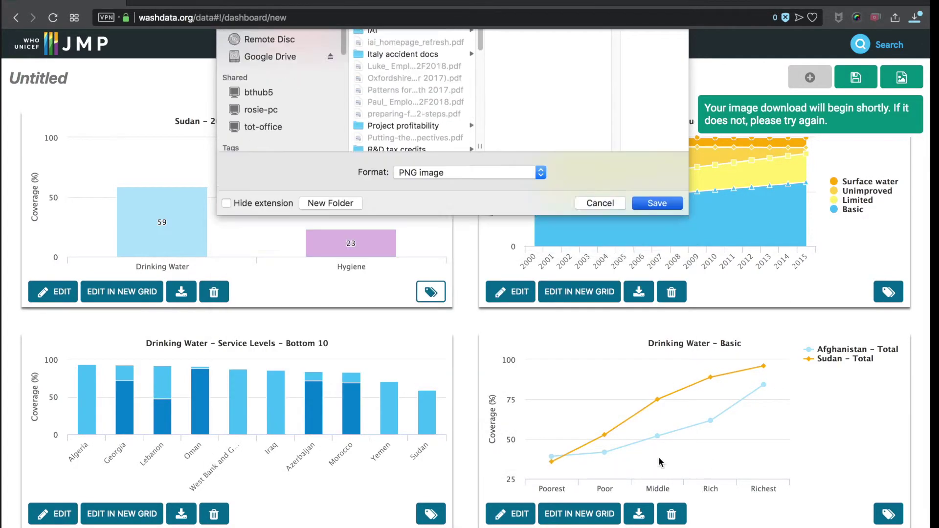
double_click(818, 63)
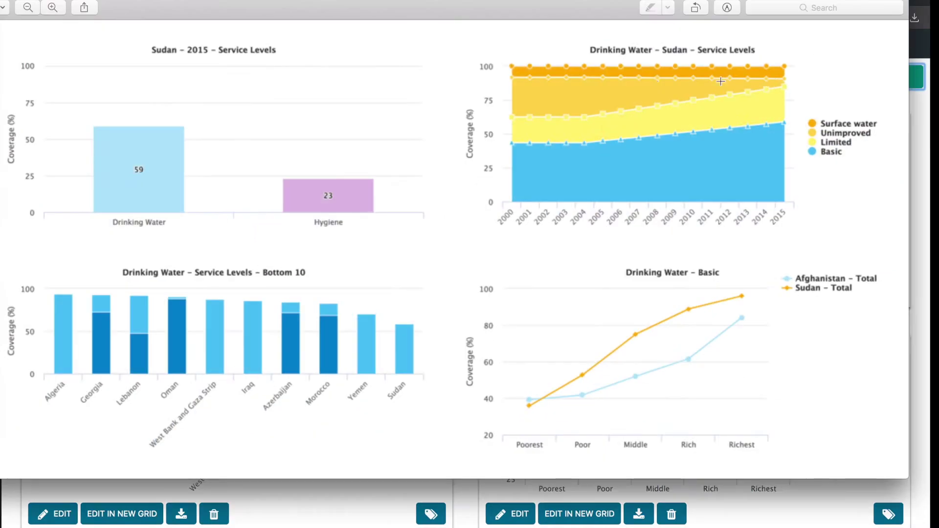
double_click(446, 11)
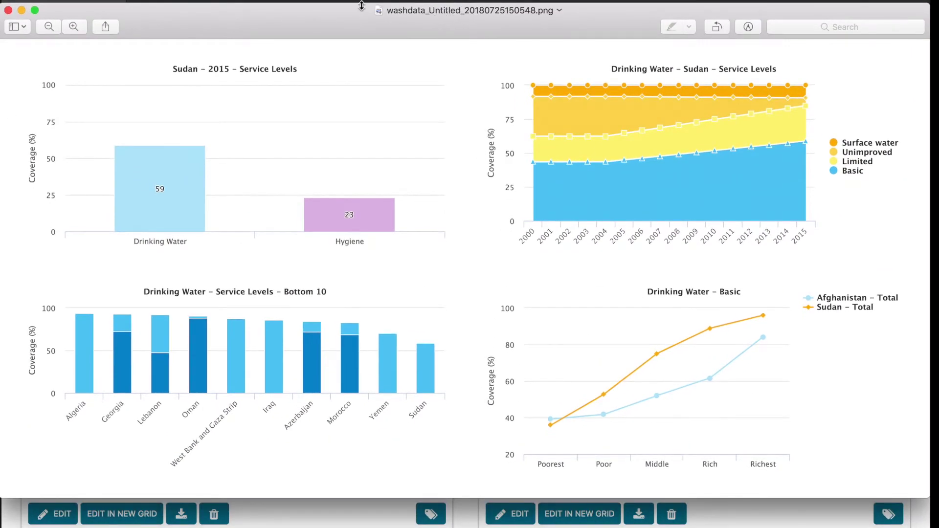
left_click(8, 10)
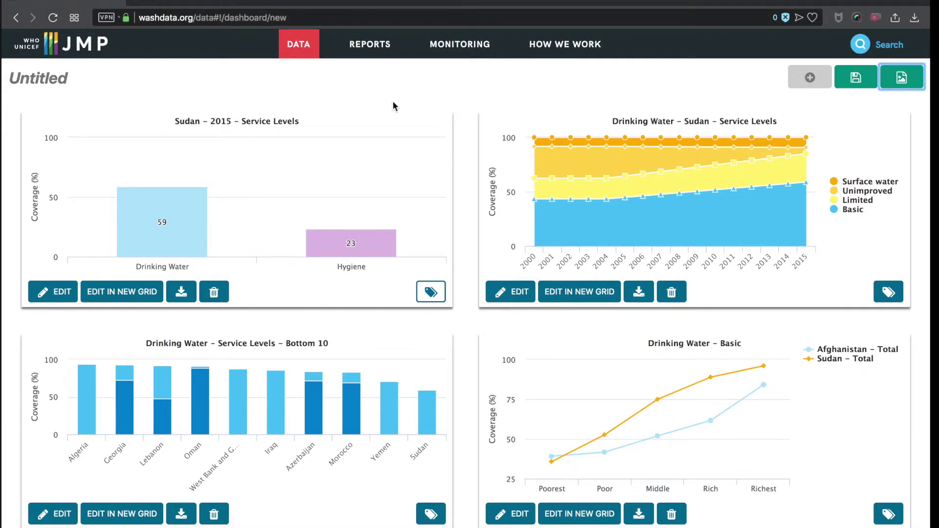
left_click(855, 79)
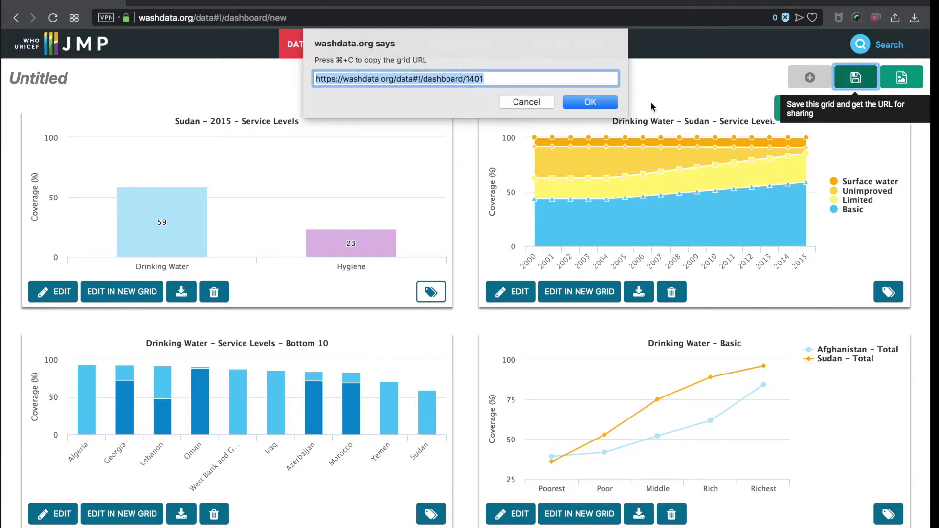
left_click(592, 104)
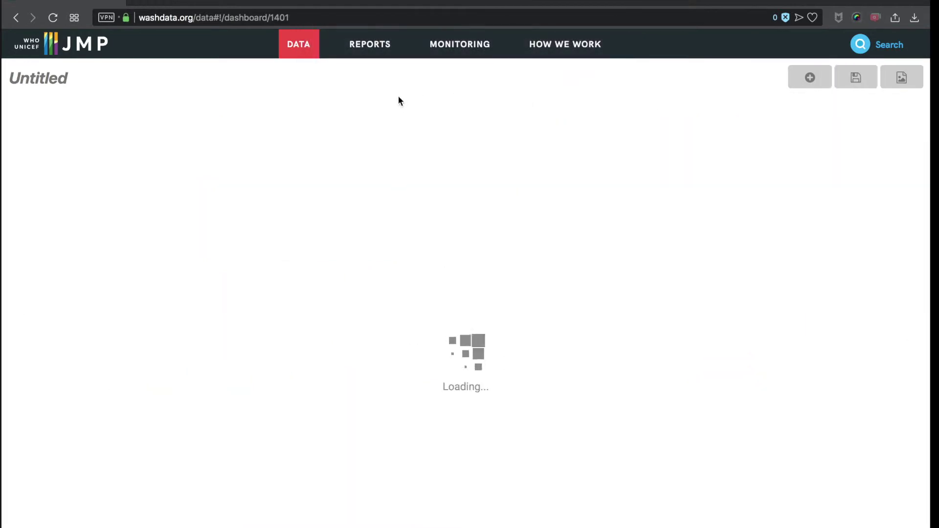
left_click(141, 3)
type("https://washdata.org/data#!/dashboard/1401")
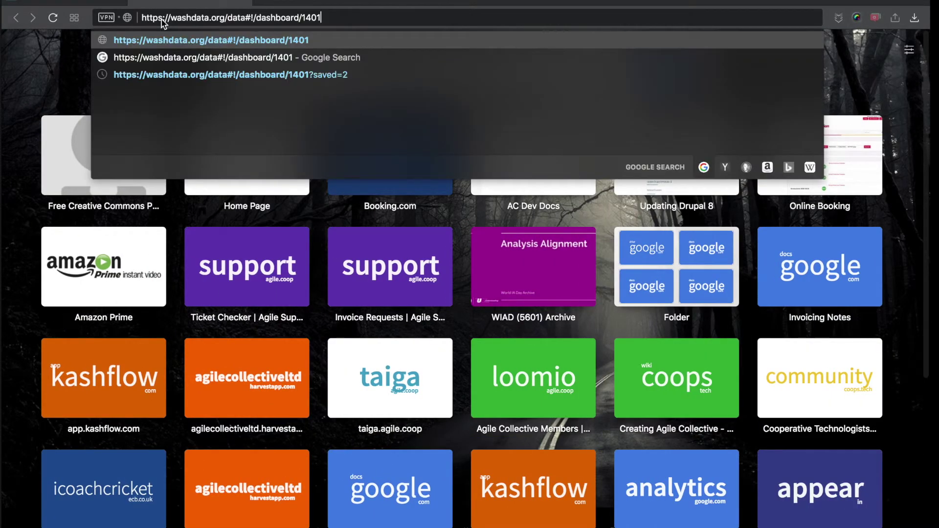
key("Return")
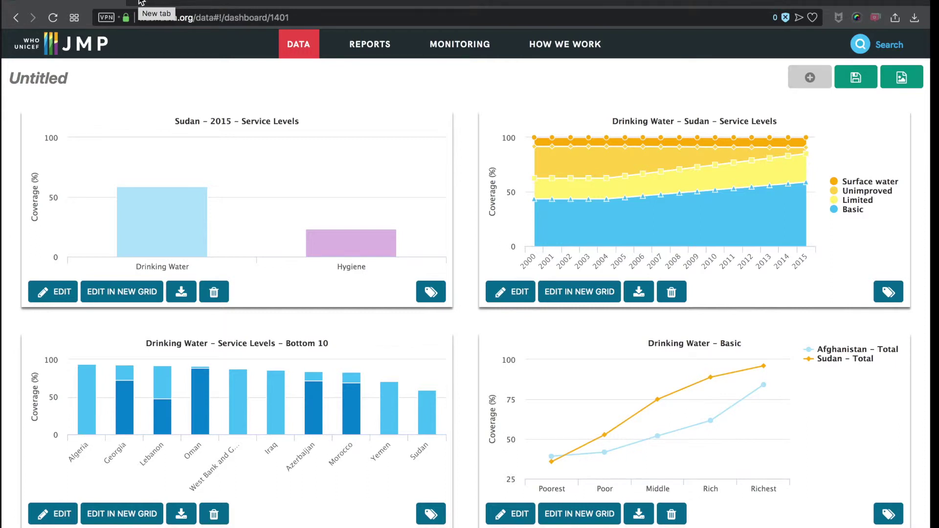
Step: Download the Sudan 2015 service levels chart's data as washdata.csv and view it in OpenOffice Calc with comma separation
left_click(181, 294)
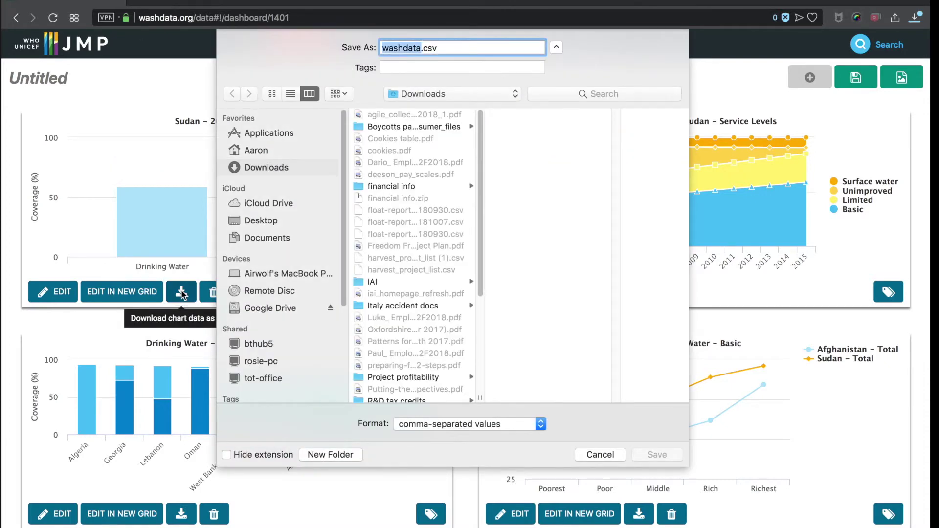
key("Return")
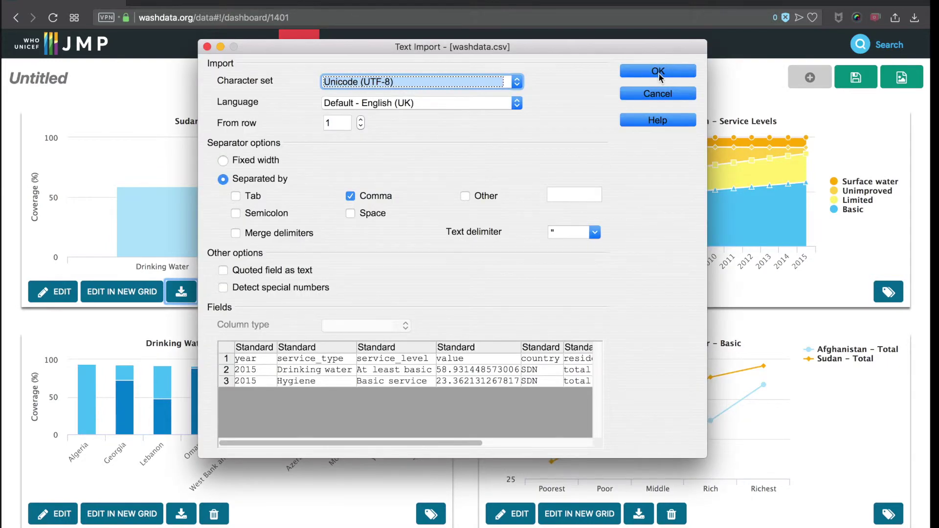
left_click(658, 71)
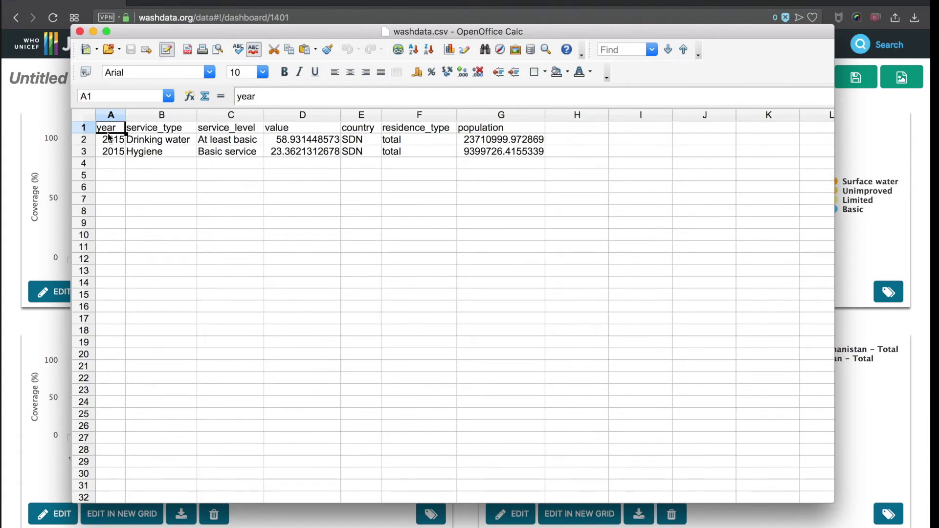
left_click(79, 31)
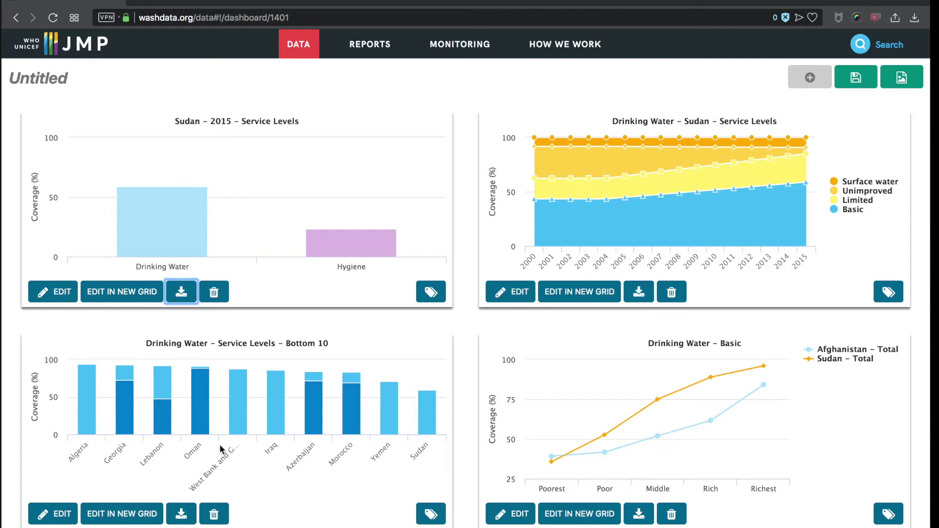
Step: Open the Bottom 10 rank chart in a new grid and add a second rank chart that ranks SDG regions
left_click(122, 514)
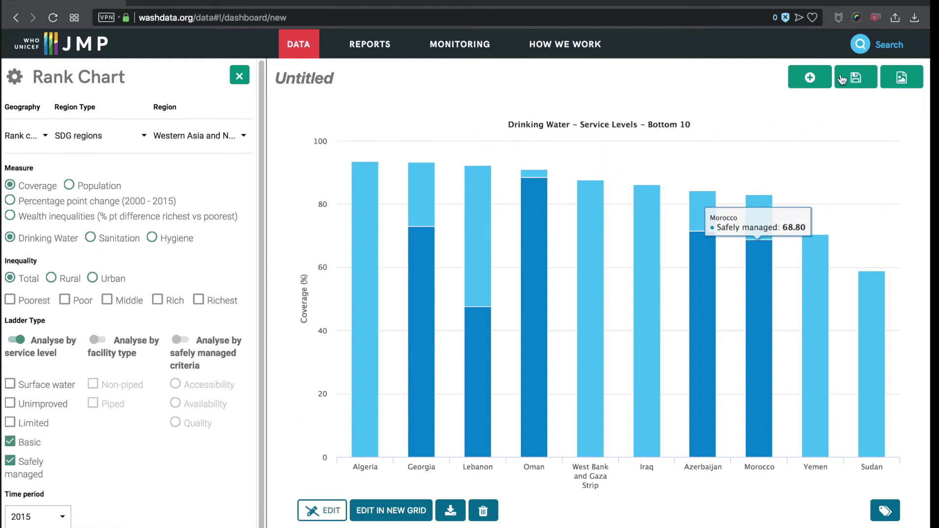
left_click(810, 78)
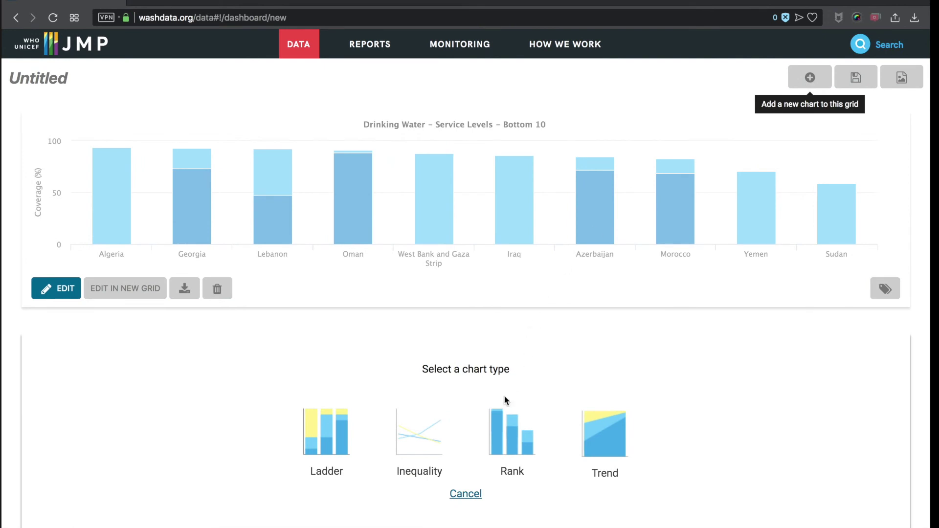
left_click(514, 436)
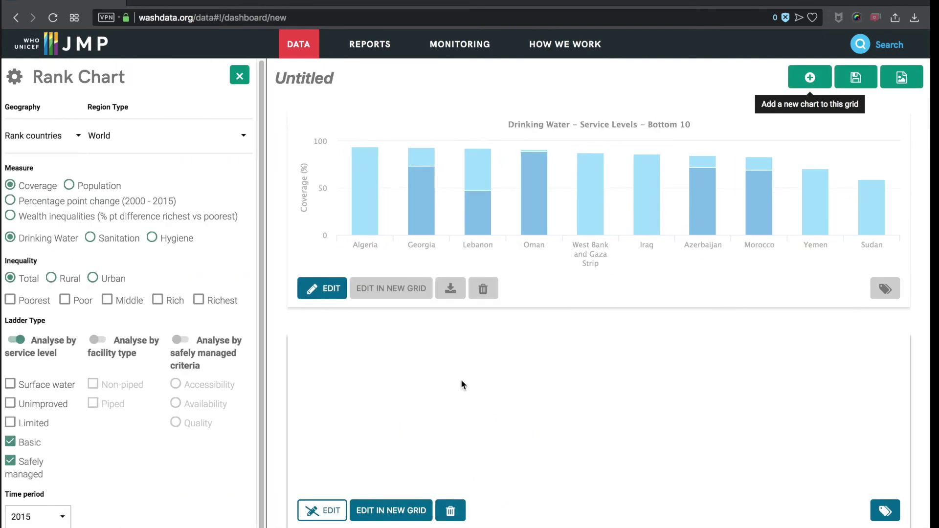
left_click(52, 136)
left_click(51, 185)
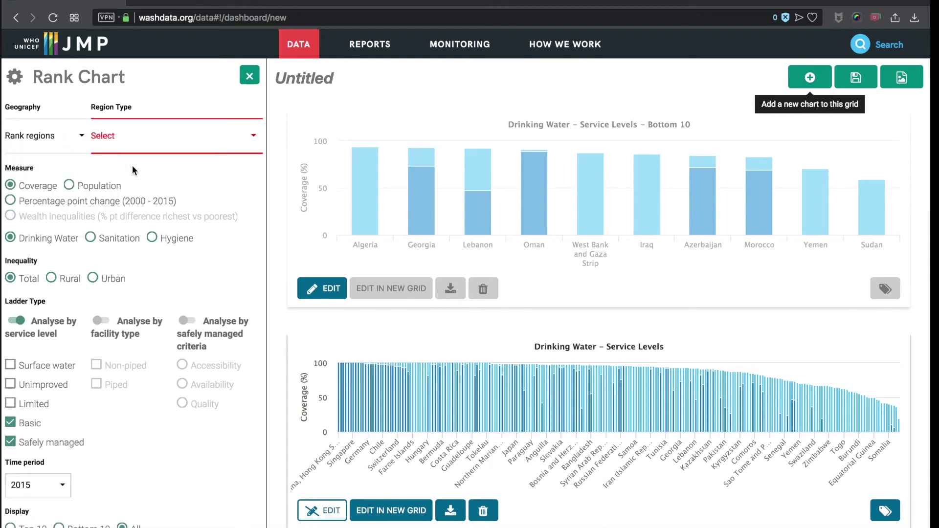
left_click(129, 136)
left_click(129, 182)
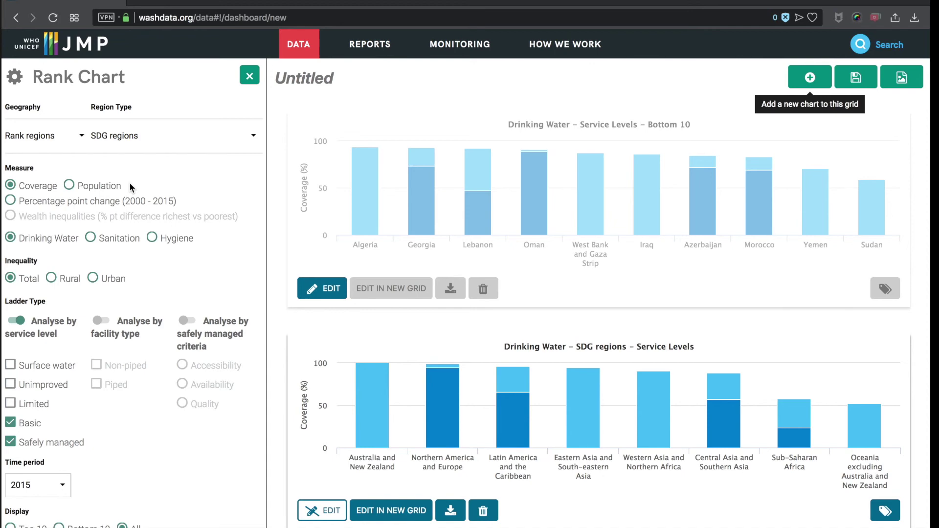
left_click(316, 508)
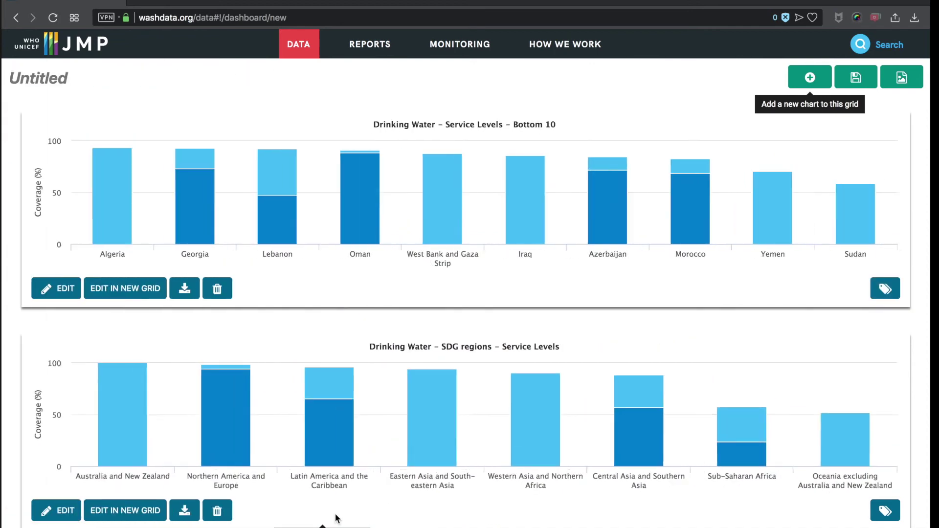